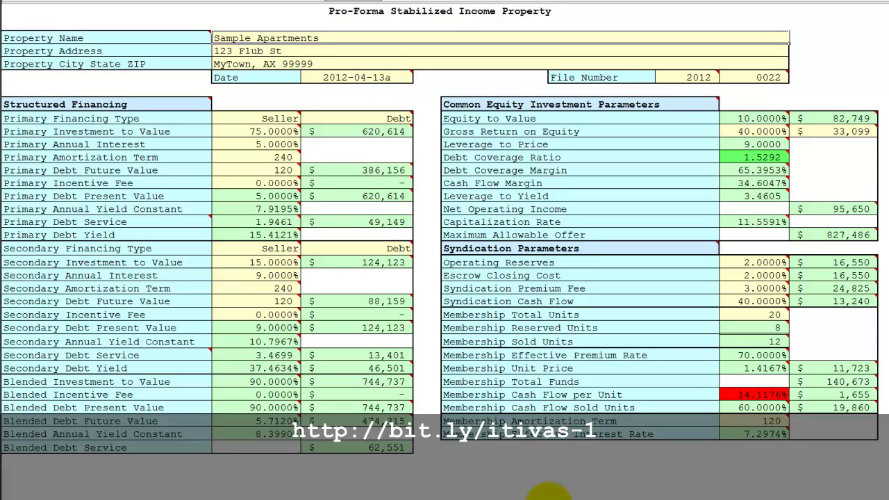
Switch to Microsoft Word and create a document from the ProFormaStabilized_LetterOfIntent.dotx template, declining the SQL command on opening.
{"action": "key", "text": "ctrl+Page_Down"}
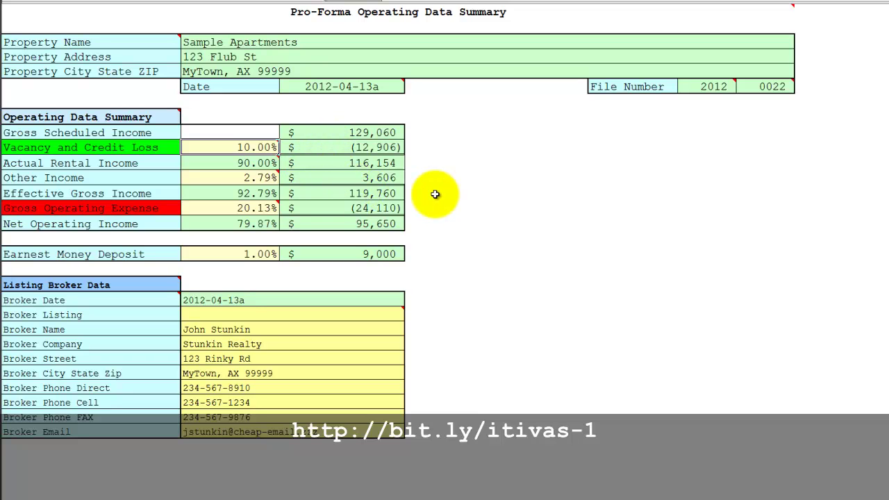
{"action": "left_click", "coordinate": [246, 498]}
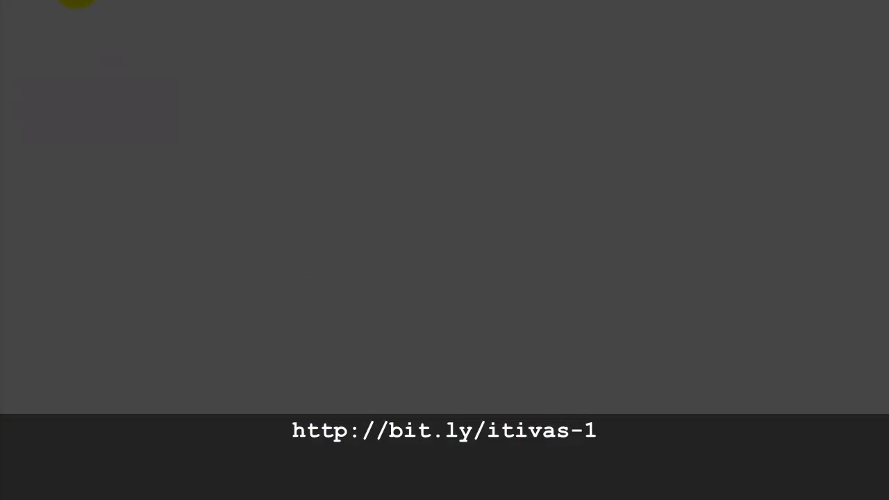
{"action": "left_click", "coordinate": [111, 12]}
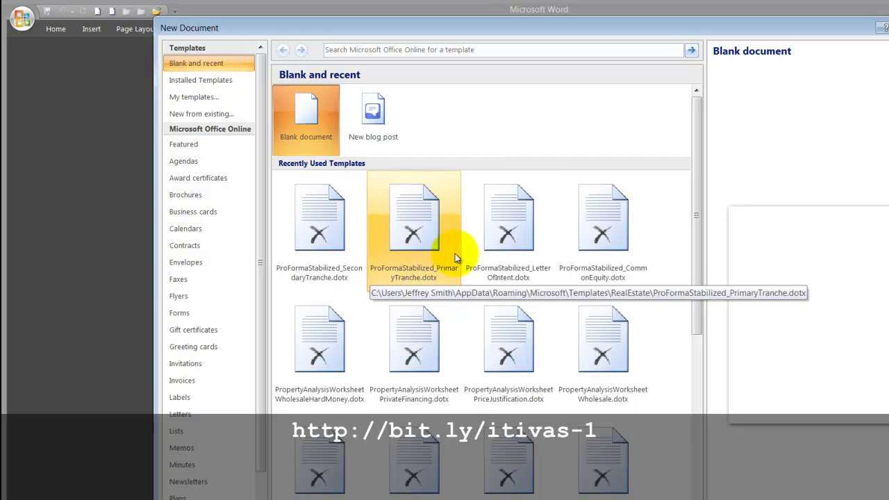
{"action": "left_click", "coordinate": [505, 238]}
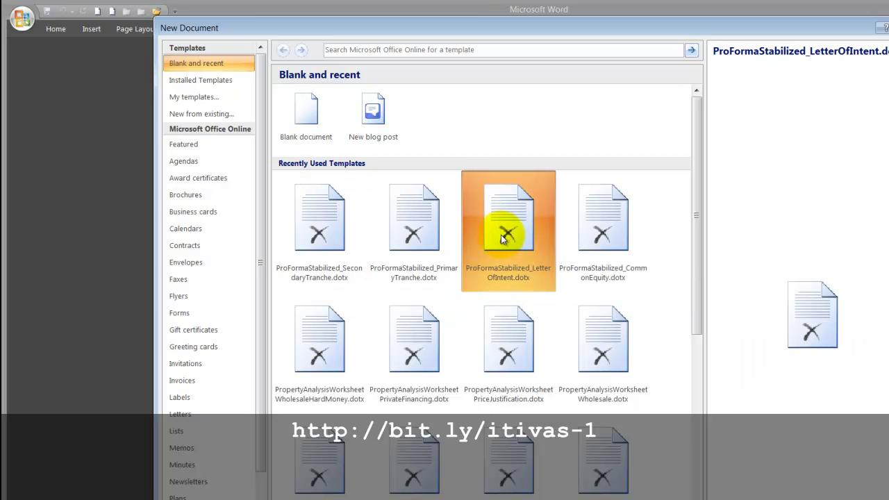
{"action": "double_click", "coordinate": [505, 237]}
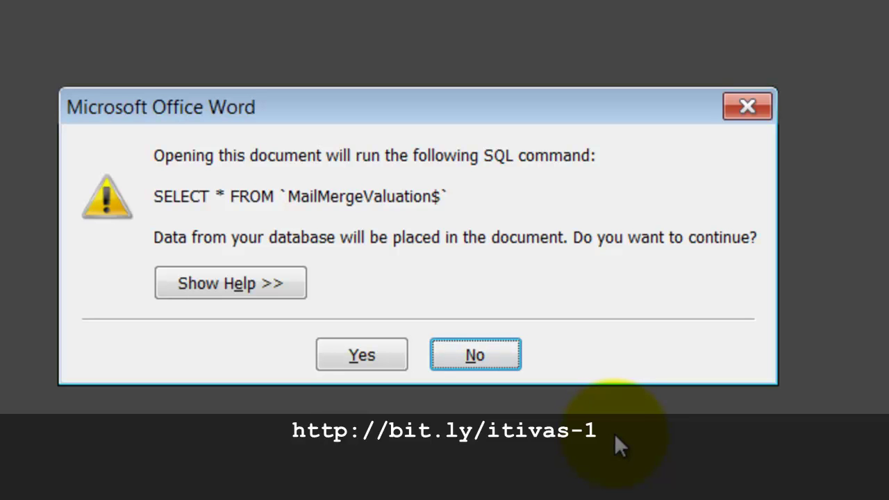
{"action": "left_click", "coordinate": [488, 356]}
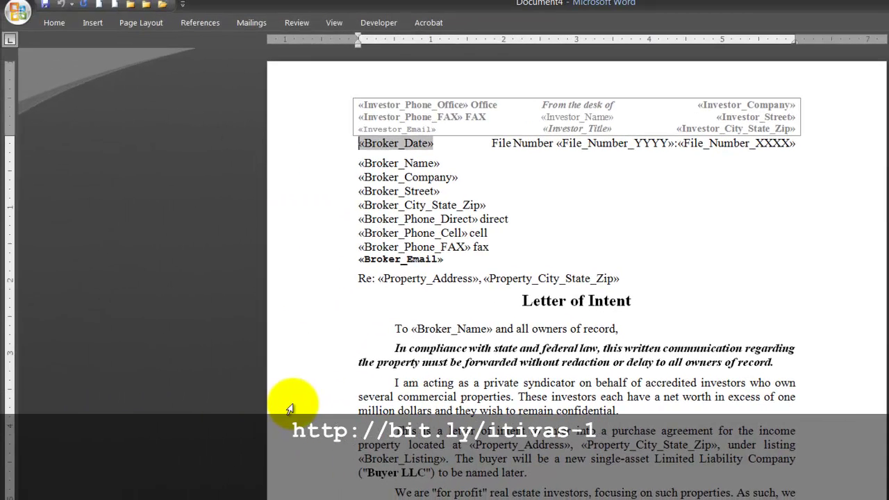
Use the property's 20120413 QuickInput.xlsm workbook from its desktop folder as the existing mail merge recipient list.
{"action": "key", "text": "alt"}
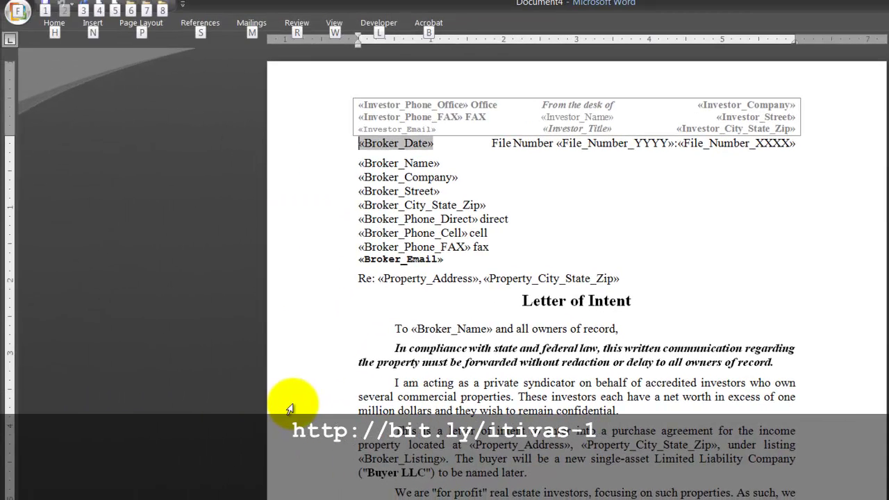
{"action": "key", "text": "m"}
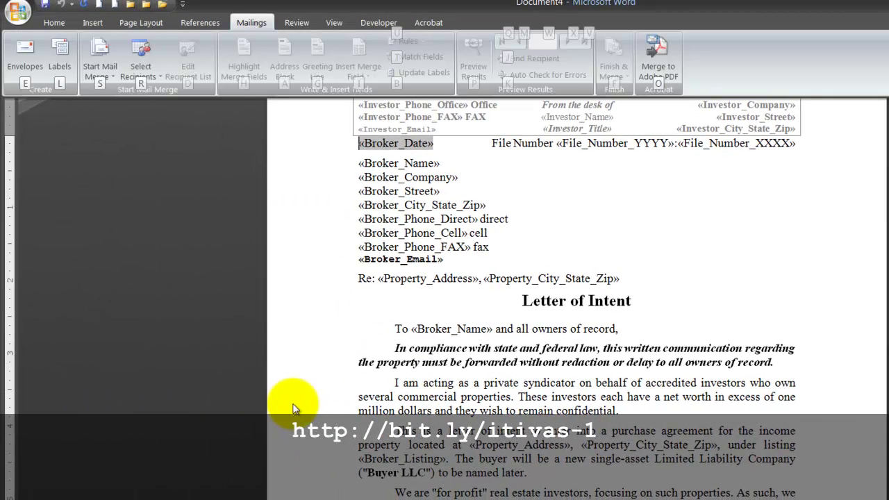
{"action": "key", "text": "r"}
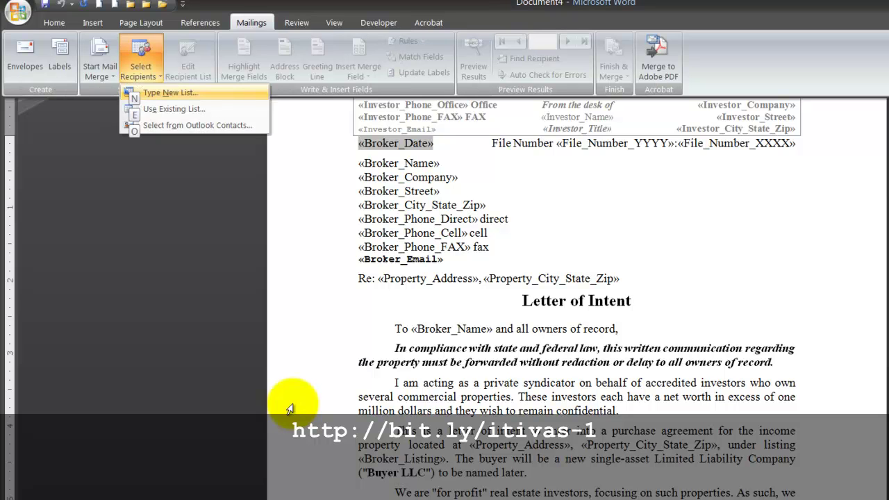
{"action": "key", "text": "e"}
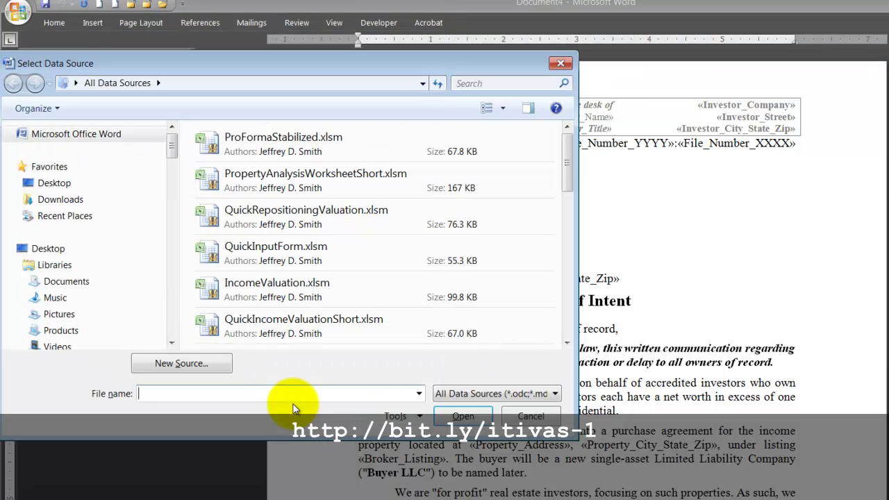
{"action": "type", "text": "C:\\Users\\Jeffrey Smith\\Desktop\\123_Flub_St_MyTown_AX_99999\\"}
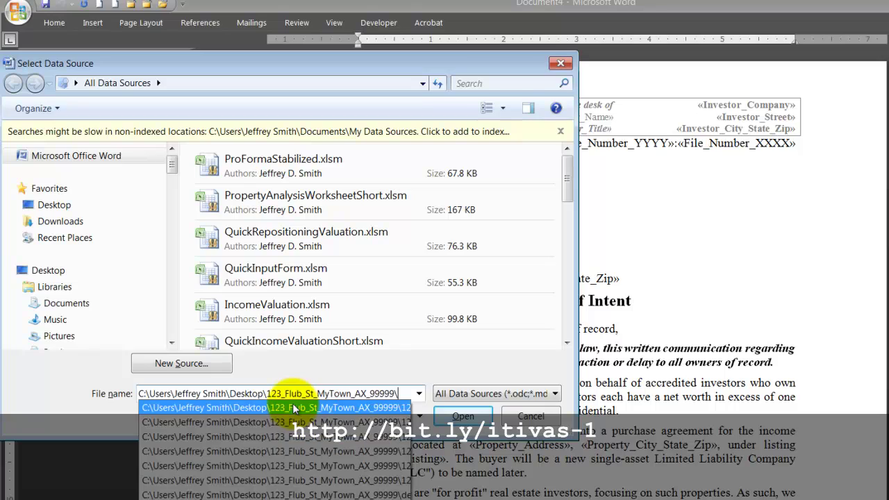
{"action": "key", "text": "Down"}
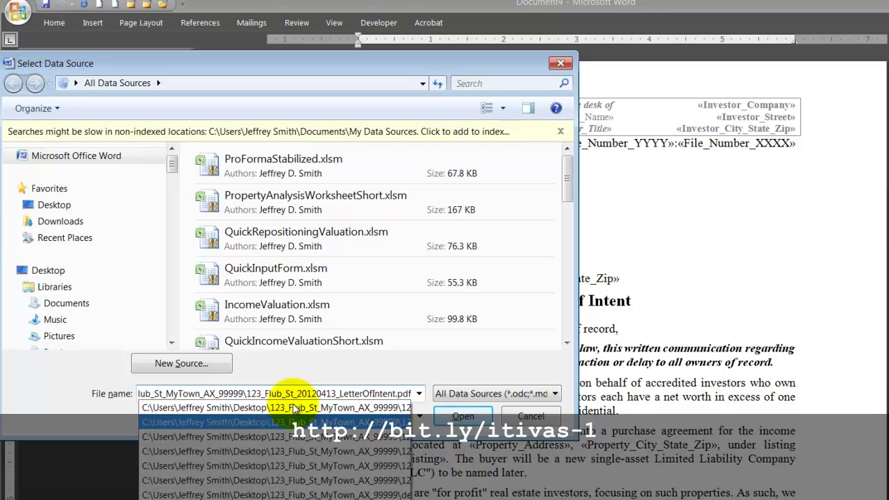
{"action": "key", "text": "Down"}
{"action": "key", "text": "Down"}
{"action": "key", "text": "Down"}
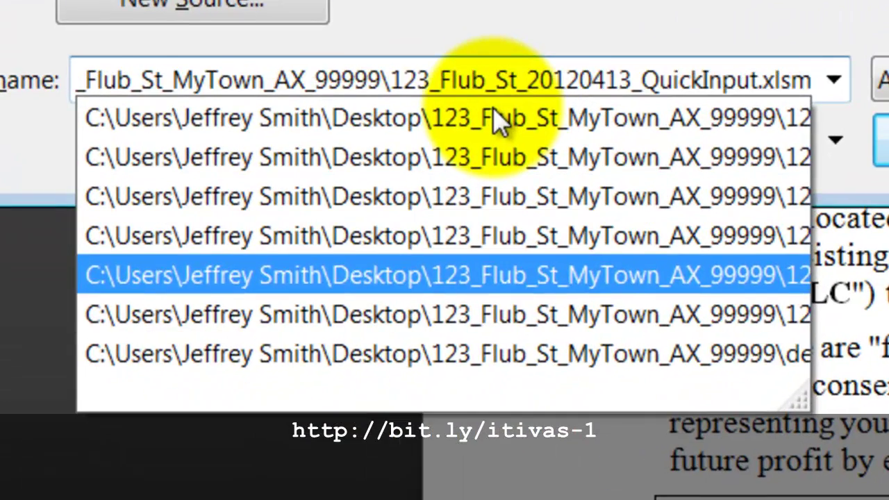
{"action": "key", "text": "Down"}
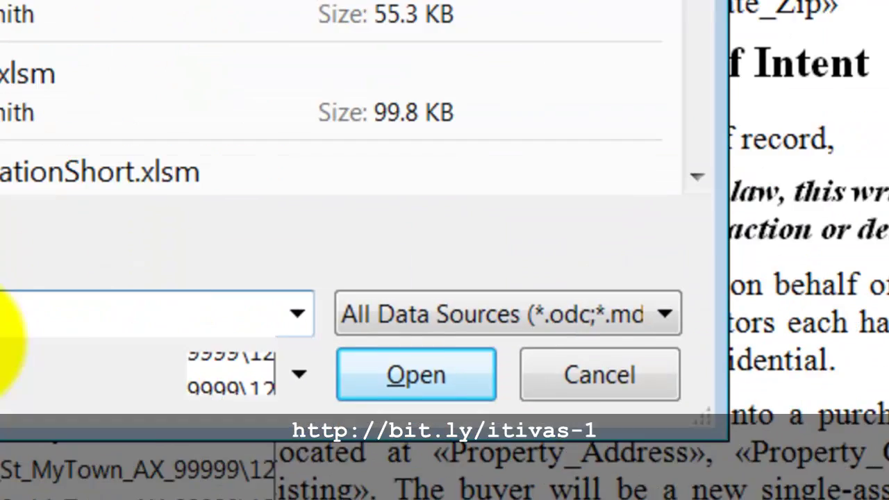
{"action": "key", "text": "Return"}
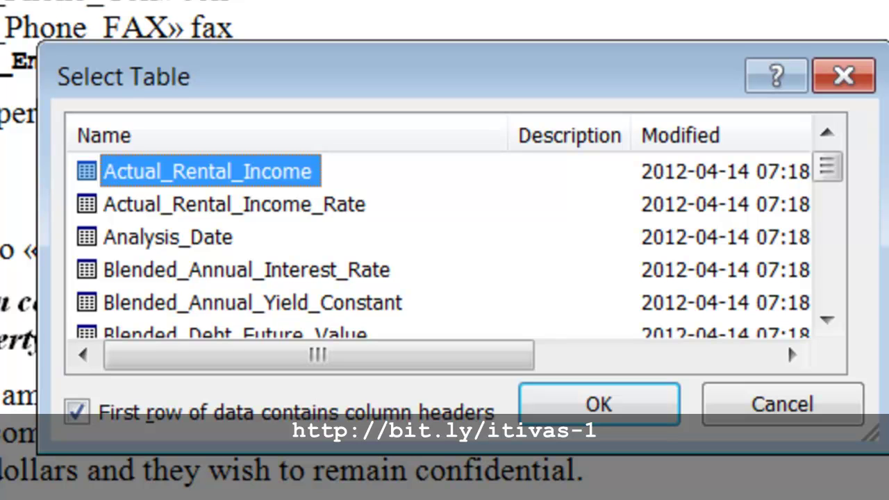
Select the MailMergeValuation$ table as the merge data, keeping the first row as column headers.
{"action": "key", "text": "m"}
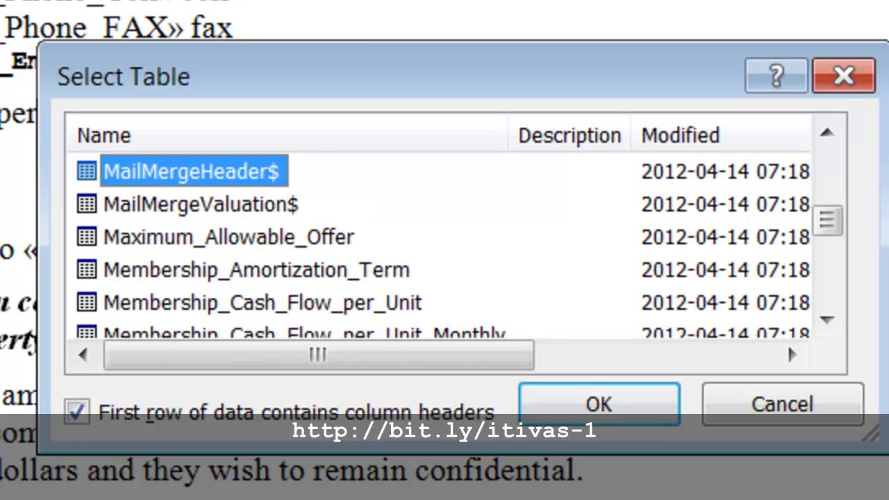
{"action": "key", "text": "Down"}
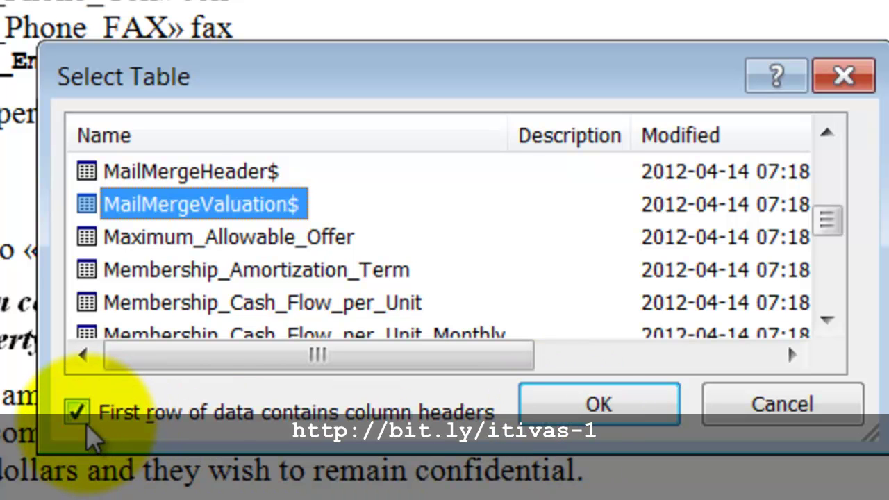
{"action": "left_click", "coordinate": [603, 408]}
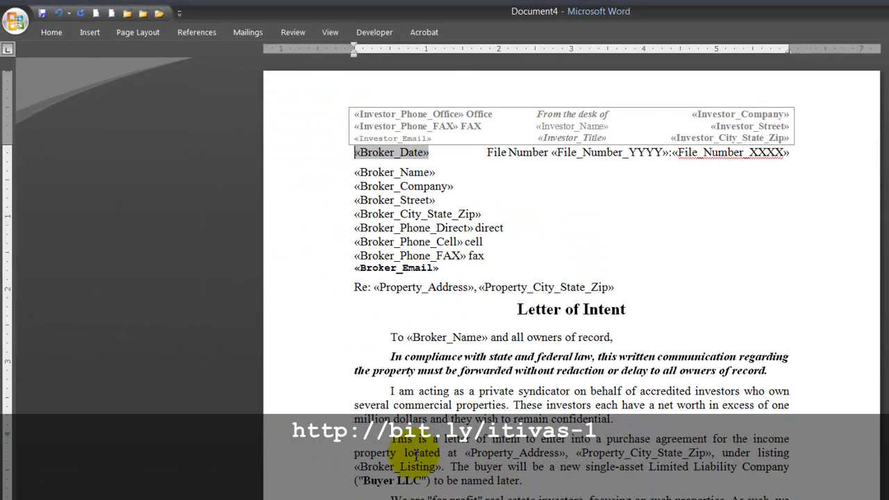
Preview the mail merge results in the letter of intent.
{"action": "key", "text": "alt"}
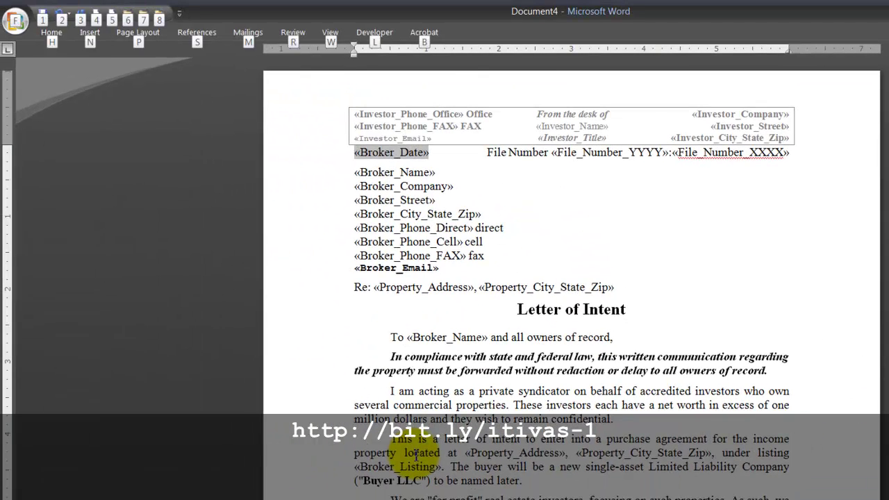
{"action": "key", "text": "m"}
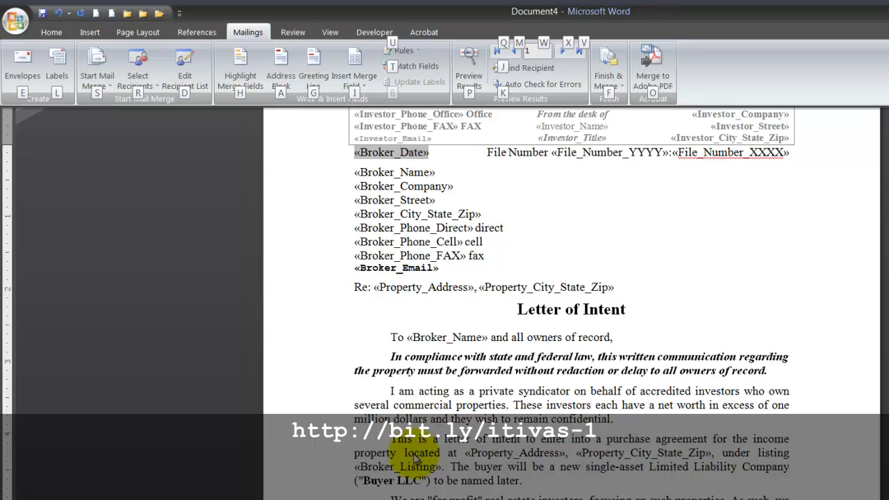
{"action": "key", "text": "p"}
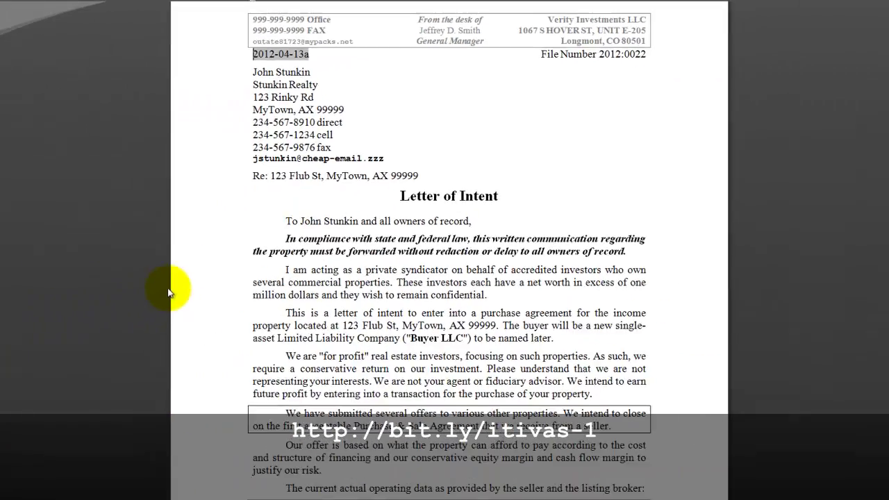
Review the merged operating data, purchase price and first, second and blended debt parameters on pages 1 and 2.
{"action": "scroll", "coordinate": [201, 261], "scroll_direction": "down", "scroll_amount": 3}
{"action": "scroll", "coordinate": [200, 261], "scroll_direction": "down", "scroll_amount": 7}
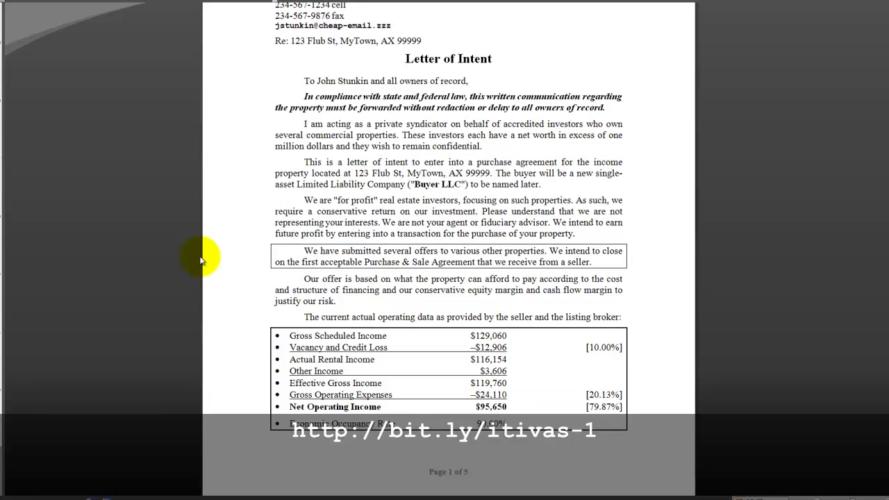
{"action": "scroll", "coordinate": [200, 260], "scroll_direction": "down", "scroll_amount": 1}
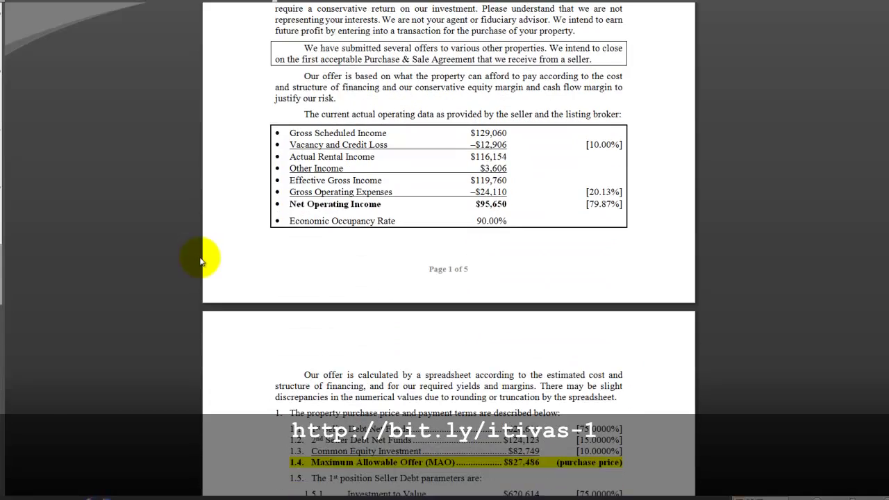
{"action": "scroll", "coordinate": [200, 260], "scroll_direction": "down", "scroll_amount": 4}
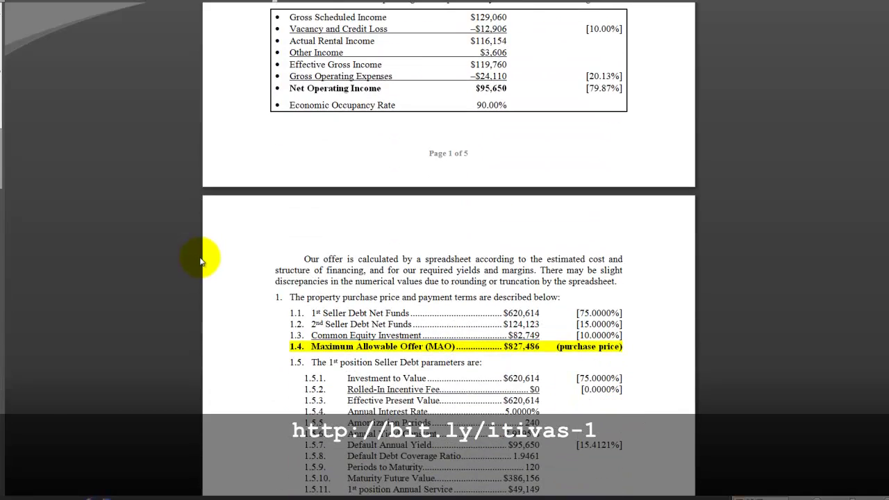
{"action": "scroll", "coordinate": [200, 260], "scroll_direction": "down", "scroll_amount": 5}
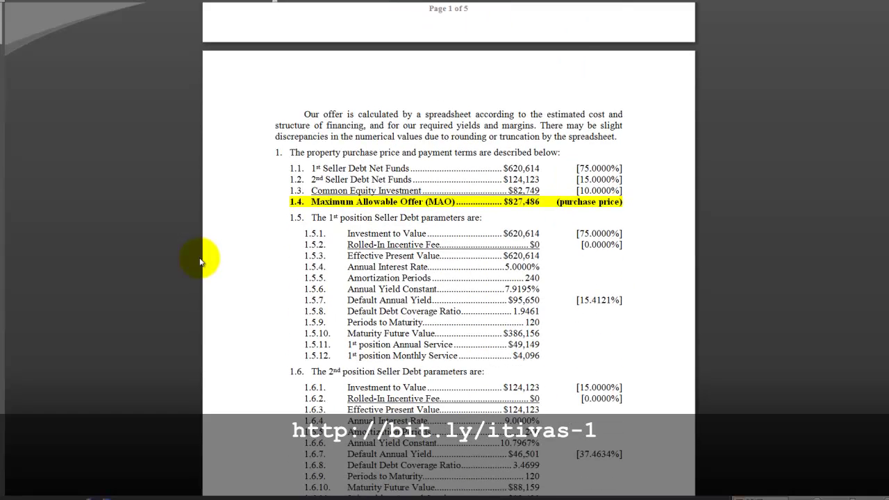
{"action": "scroll", "coordinate": [200, 260], "scroll_direction": "down", "scroll_amount": 2}
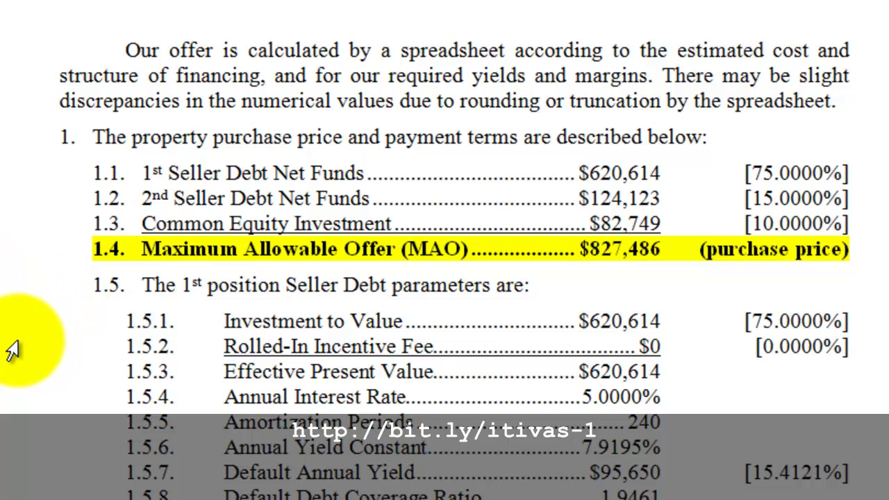
{"action": "scroll", "coordinate": [309, 264], "scroll_direction": "down", "scroll_amount": 3}
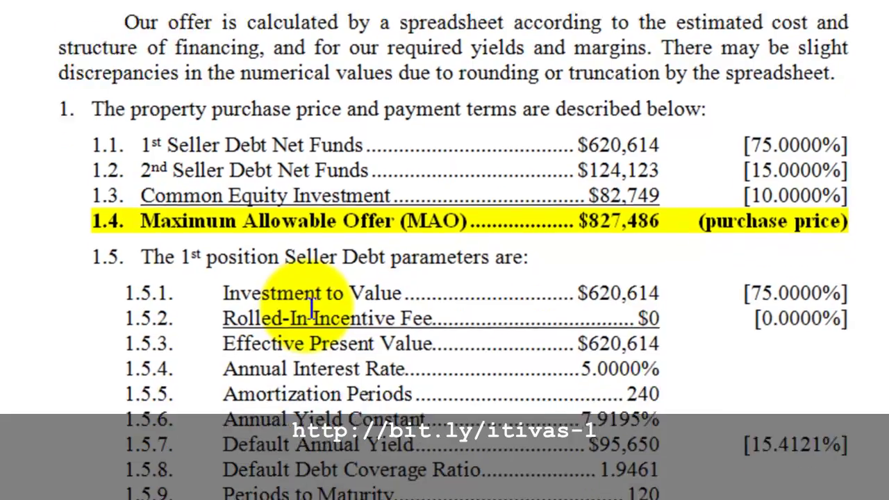
{"action": "scroll", "coordinate": [7, 201], "scroll_direction": "down", "scroll_amount": 5}
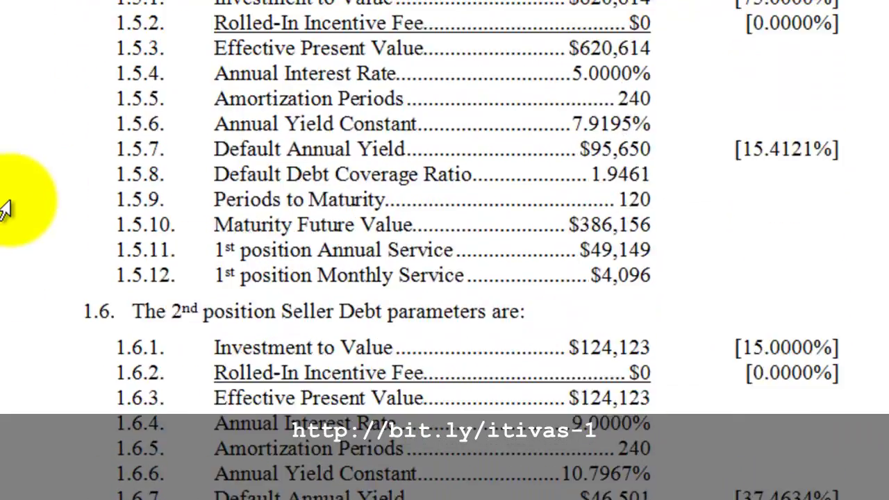
{"action": "scroll", "coordinate": [7, 217], "scroll_direction": "down", "scroll_amount": 5}
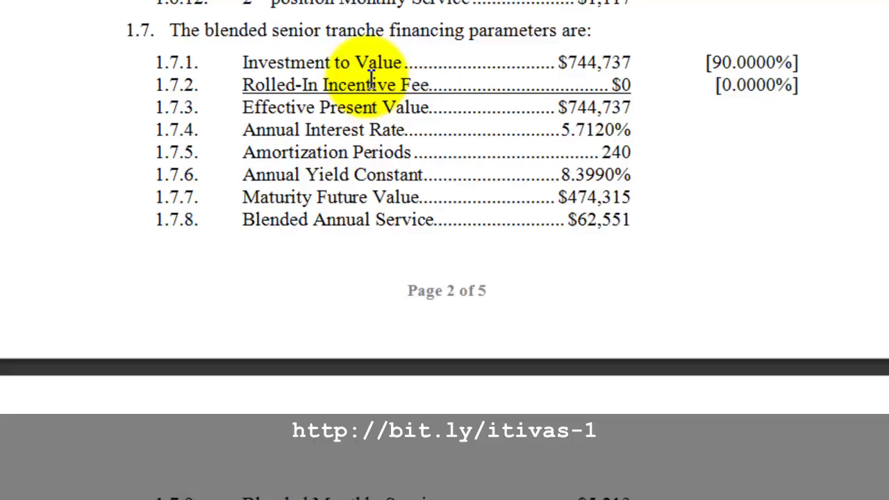
{"action": "scroll", "coordinate": [39, 106], "scroll_direction": "up", "scroll_amount": 3}
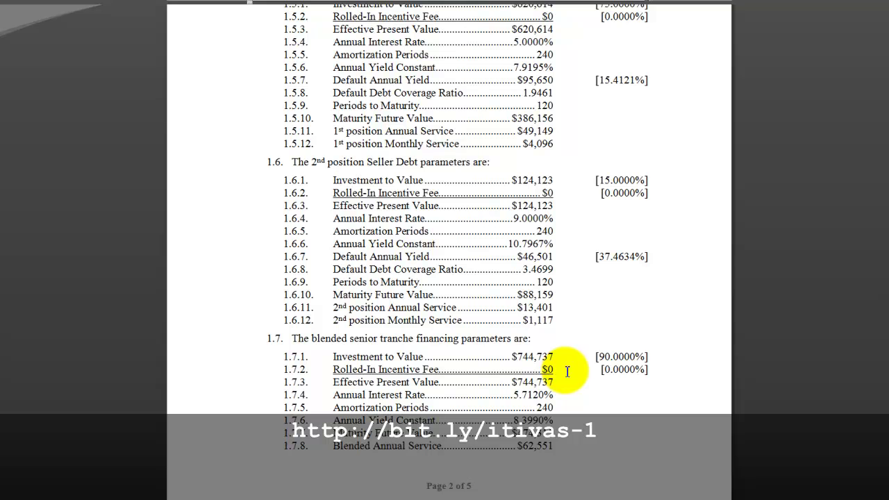
{"action": "scroll", "coordinate": [568, 361], "scroll_direction": "up", "scroll_amount": 3}
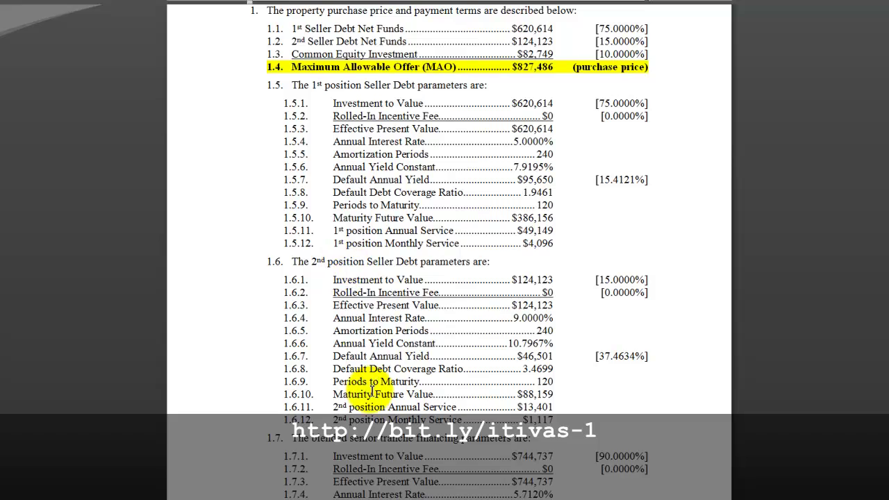
Review the letter's earnest money, closing, due diligence and contract clauses through to the signature and approval block on the last page.
{"action": "scroll", "coordinate": [235, 386], "scroll_direction": "down", "scroll_amount": 15}
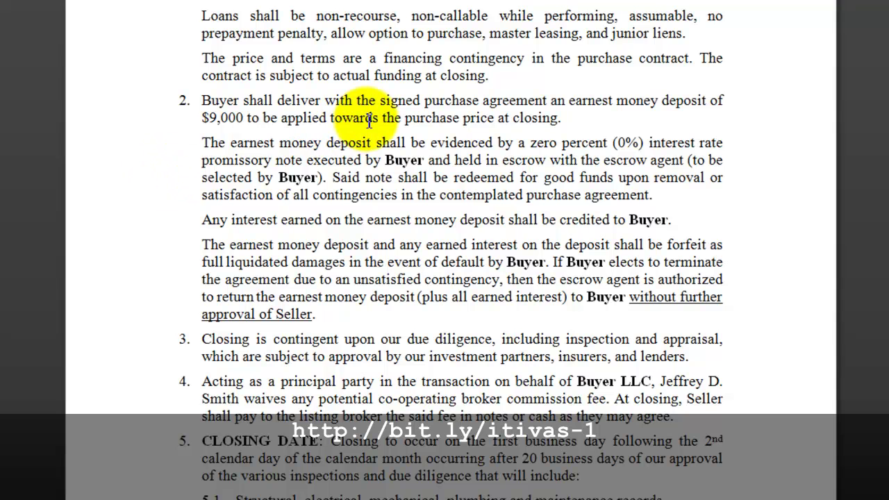
{"action": "scroll", "coordinate": [232, 243], "scroll_direction": "down", "scroll_amount": 8}
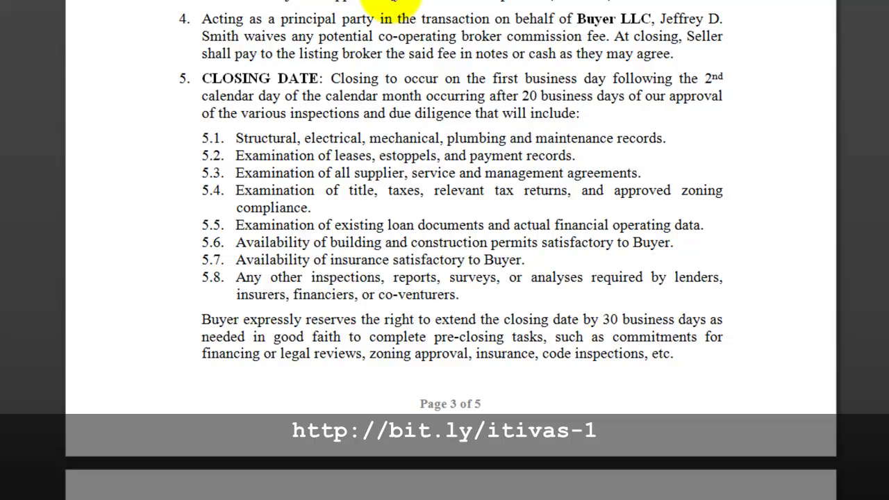
{"action": "scroll", "coordinate": [378, 13], "scroll_direction": "up", "scroll_amount": 1}
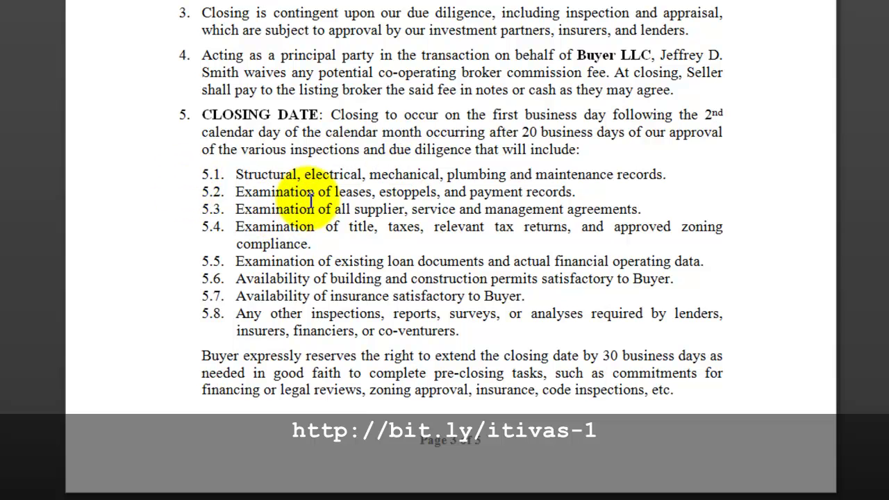
{"action": "scroll", "coordinate": [392, 250], "scroll_direction": "down", "scroll_amount": 4}
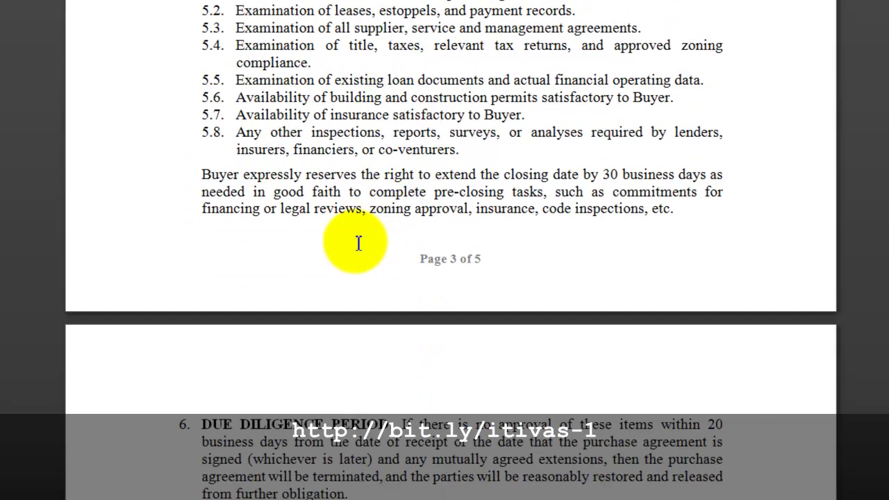
{"action": "scroll", "coordinate": [352, 208], "scroll_direction": "down", "scroll_amount": 4}
{"action": "scroll", "coordinate": [354, 208], "scroll_direction": "down", "scroll_amount": 1}
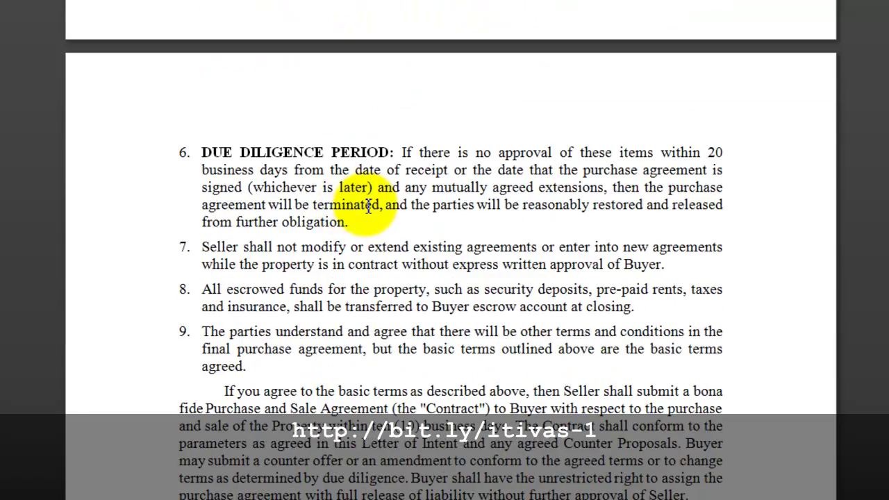
{"action": "scroll", "coordinate": [364, 202], "scroll_direction": "down", "scroll_amount": 4}
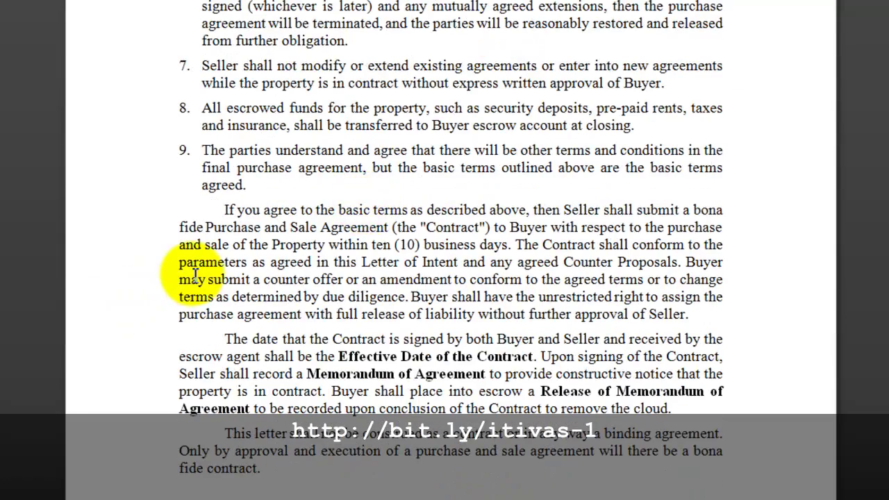
{"action": "scroll", "coordinate": [196, 278], "scroll_direction": "down", "scroll_amount": 8}
{"action": "scroll", "coordinate": [195, 281], "scroll_direction": "down", "scroll_amount": 5}
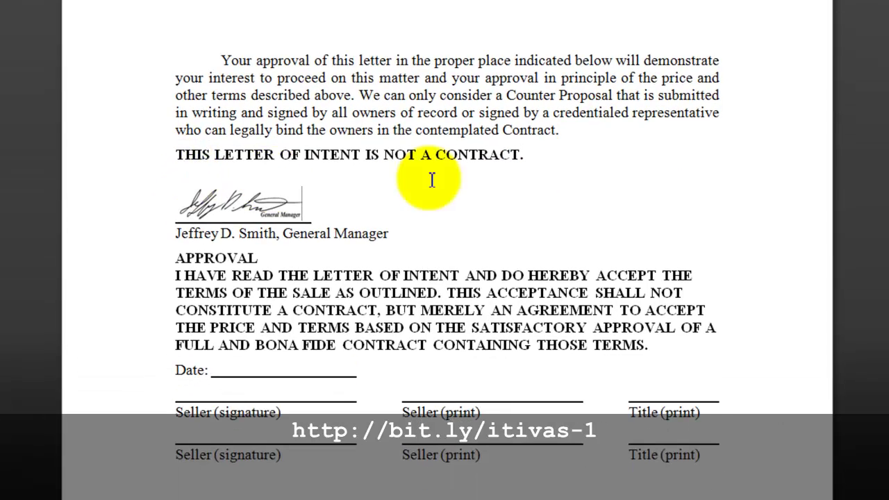
{"action": "left_click", "coordinate": [245, 199]}
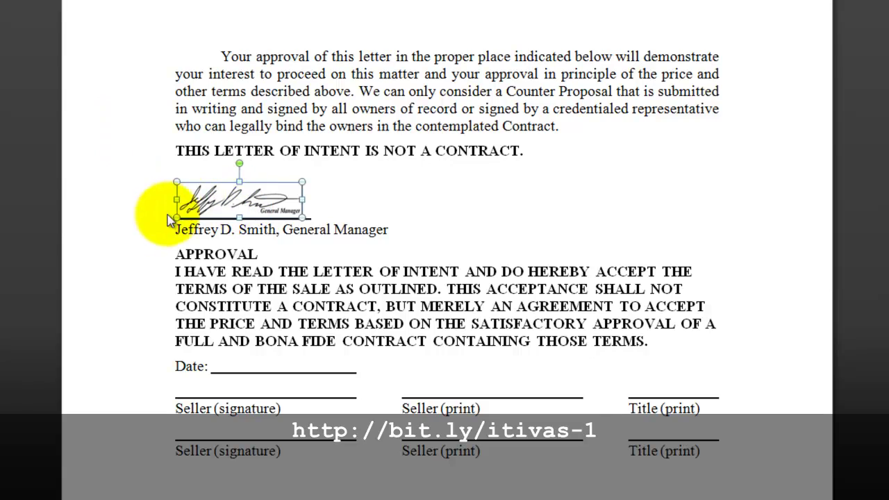
Publish the letter of intent as a PDF, replacing the property's existing 20120413 LetterOfIntent.pdf in its desktop folder.
{"action": "scroll", "coordinate": [159, 232], "scroll_direction": "up", "scroll_amount": 5}
{"action": "scroll", "coordinate": [237, 297], "scroll_direction": "down", "scroll_amount": 2, "text": "ctrl"}
{"action": "scroll", "coordinate": [238, 296], "scroll_direction": "up", "scroll_amount": 15}
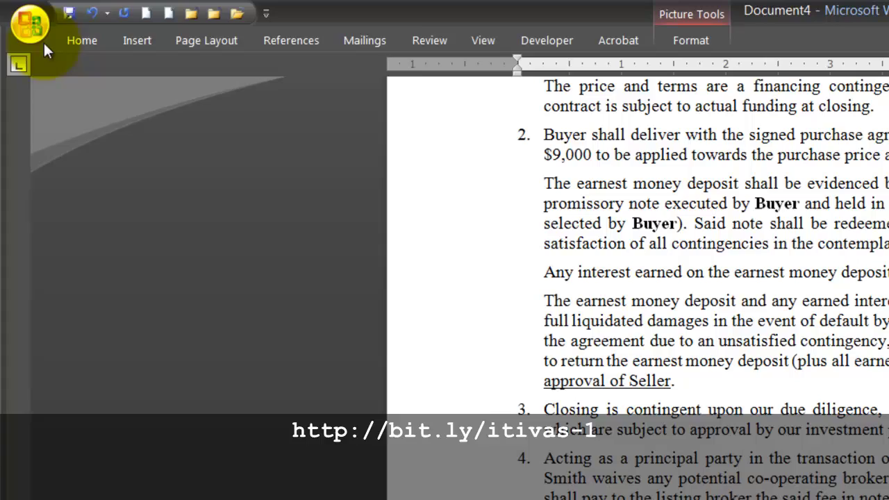
{"action": "left_click", "coordinate": [31, 26]}
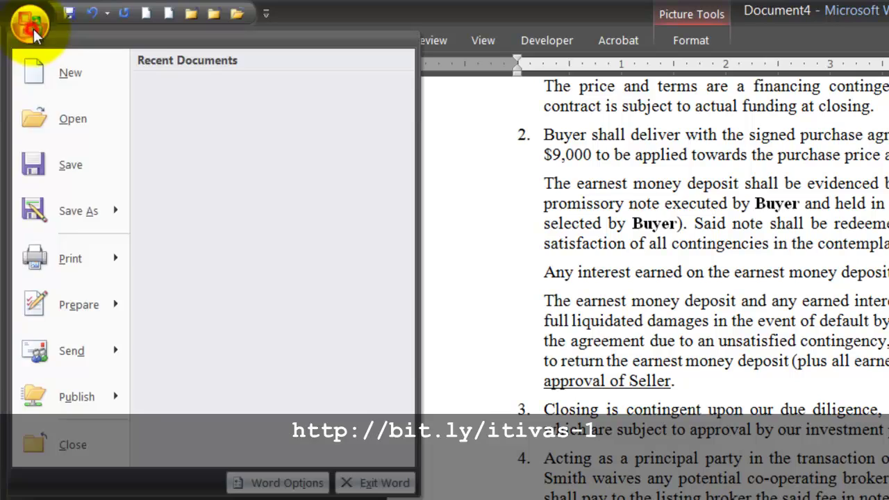
{"action": "mouse_move", "coordinate": [73, 208]}
{"action": "left_click", "coordinate": [270, 373]}
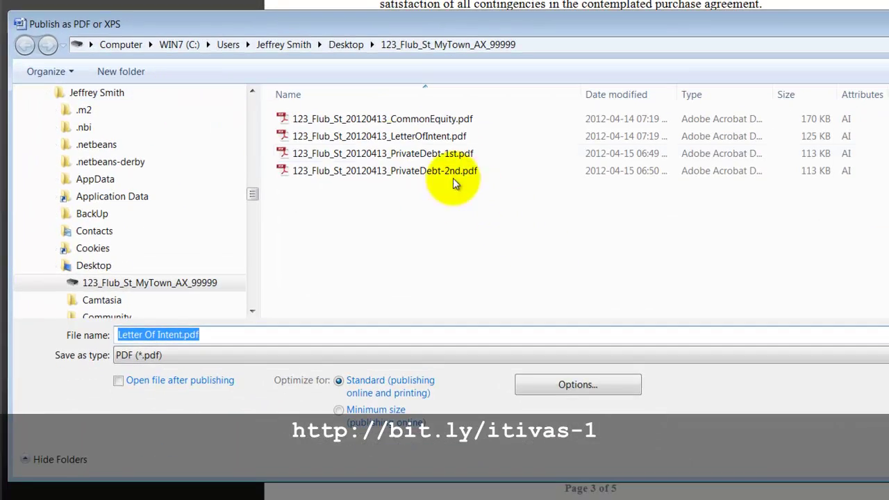
{"action": "left_click", "coordinate": [388, 141]}
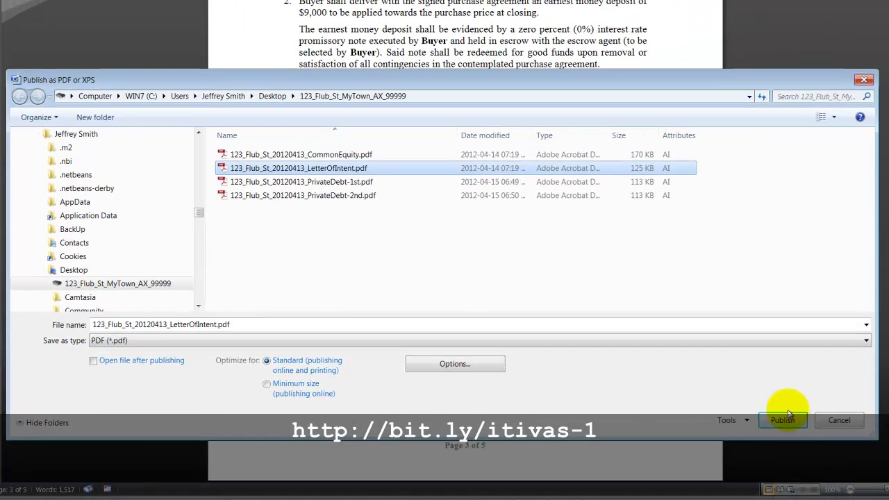
{"action": "left_click", "coordinate": [787, 417]}
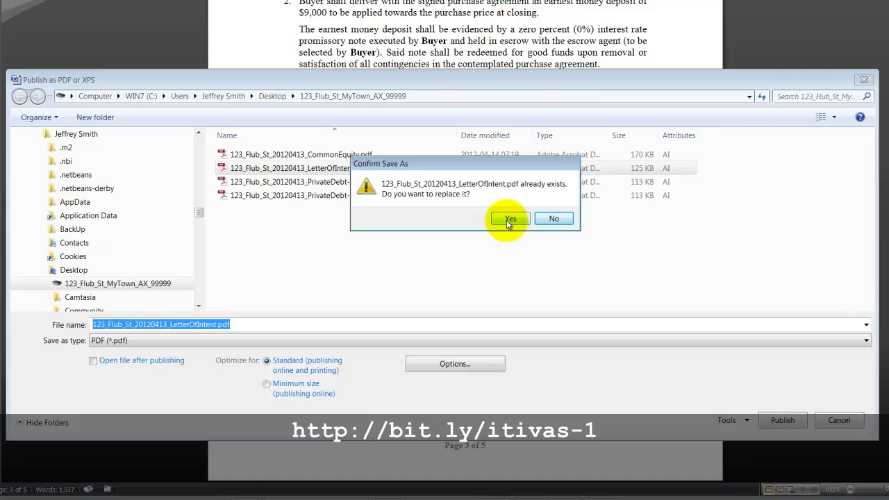
{"action": "left_click", "coordinate": [506, 220]}
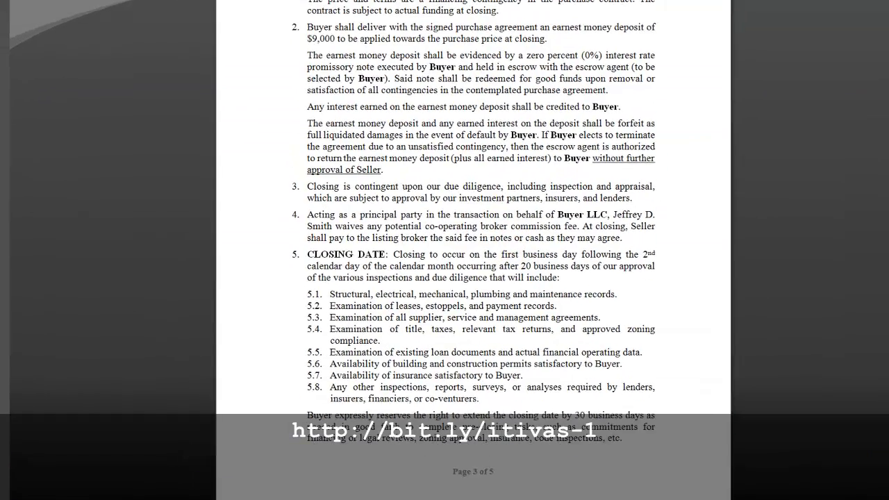
Close the letter of intent without saving and create a new document from the ProFormaStabilized_CommonEquity.dotx template.
{"action": "left_click", "coordinate": [132, 10]}
{"action": "key", "text": "n"}
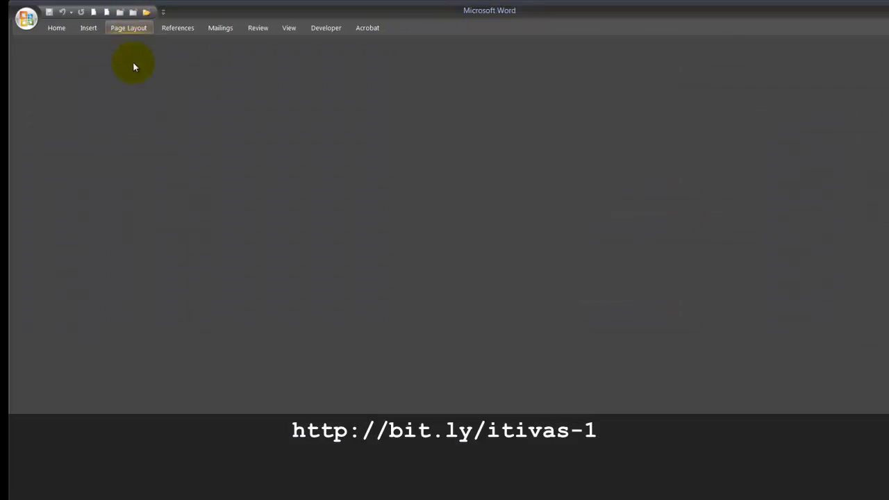
{"action": "left_click", "coordinate": [107, 13]}
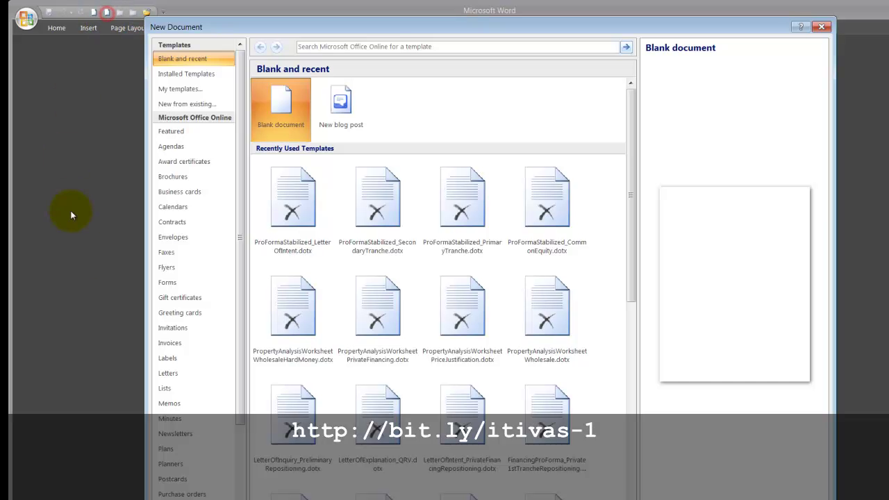
{"action": "double_click", "coordinate": [539, 218]}
{"action": "key", "text": "Return"}
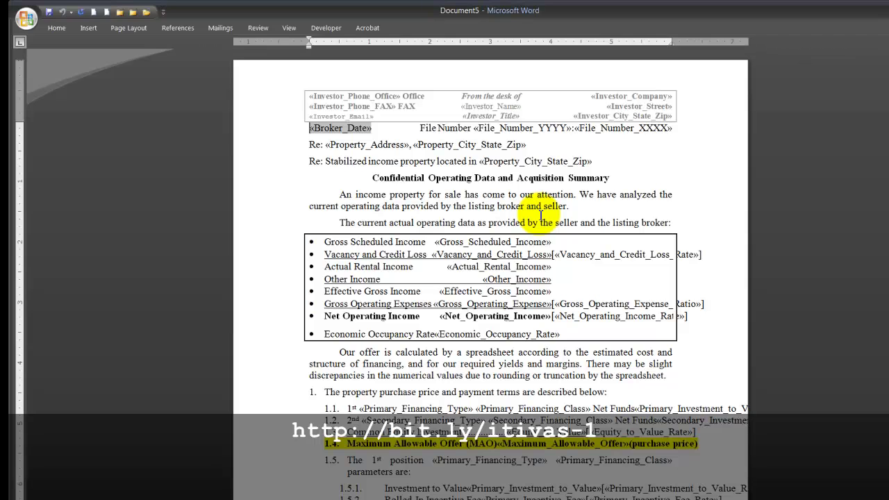
Use the property's 20120413 Stabilized.xlsm workbook from its desktop folder as the existing mail merge recipient list.
{"action": "key", "text": "alt"}
{"action": "key", "text": "m"}
{"action": "key", "text": "r"}
{"action": "key", "text": "e"}
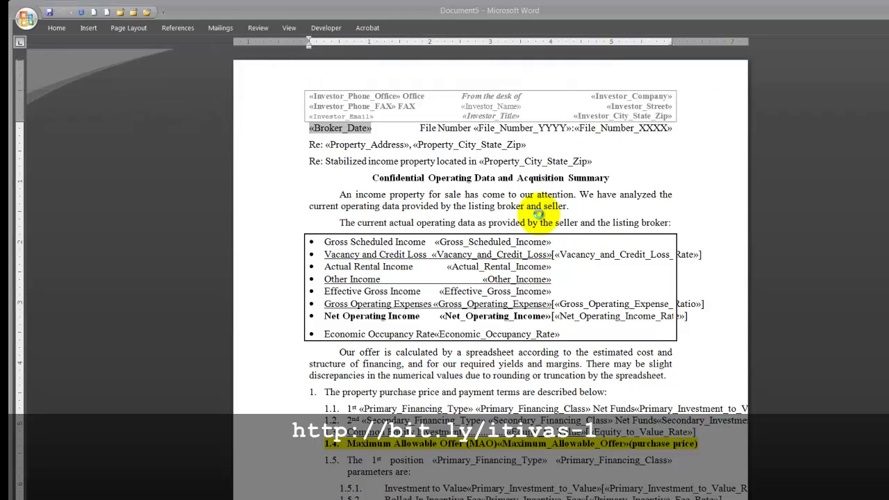
{"action": "type", "text": "C:\\Users\\Jeffrey Smith\\Desktop\\123_Flub_St_MyTown_AX_99999\\"}
{"action": "key", "text": "Down"}
{"action": "key", "text": "Down"}
{"action": "key", "text": "Down"}
{"action": "key", "text": "Down"}
{"action": "key", "text": "Down"}
{"action": "key", "text": "Down"}
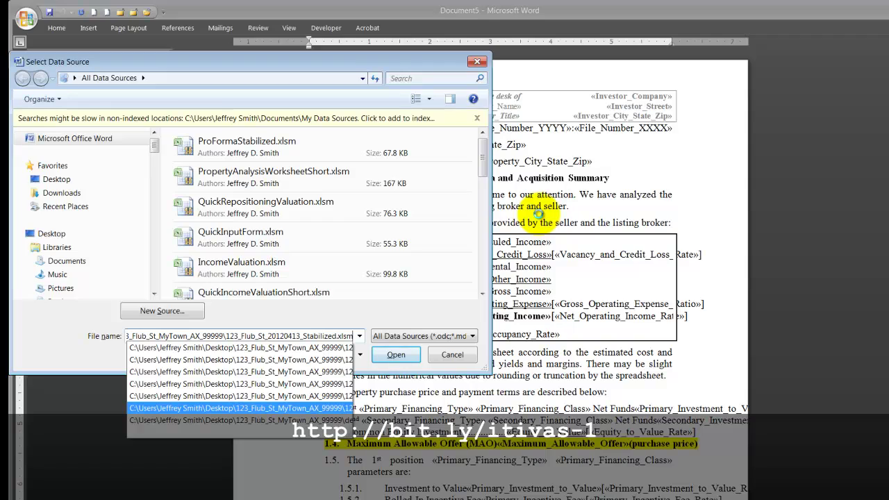
{"action": "key", "text": "Return"}
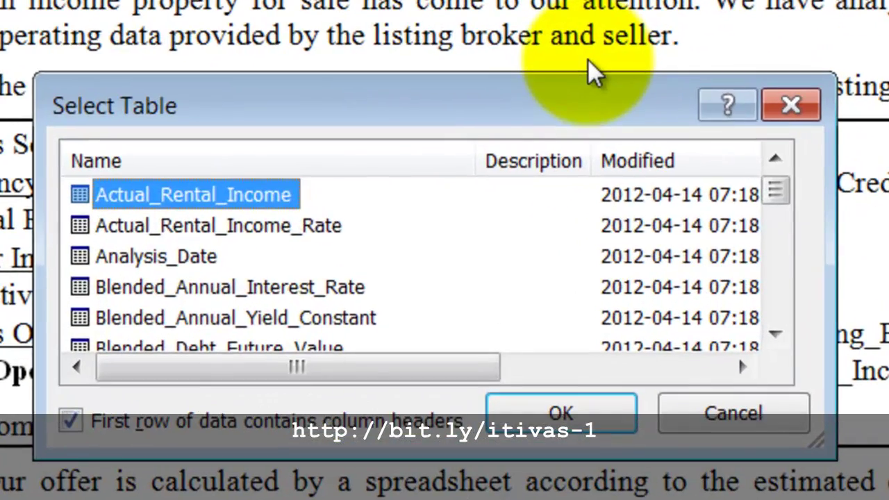
Select the MailMergeValuation$ table as the common equity document's merge data, keeping the first row as column headers.
{"action": "key", "text": "m"}
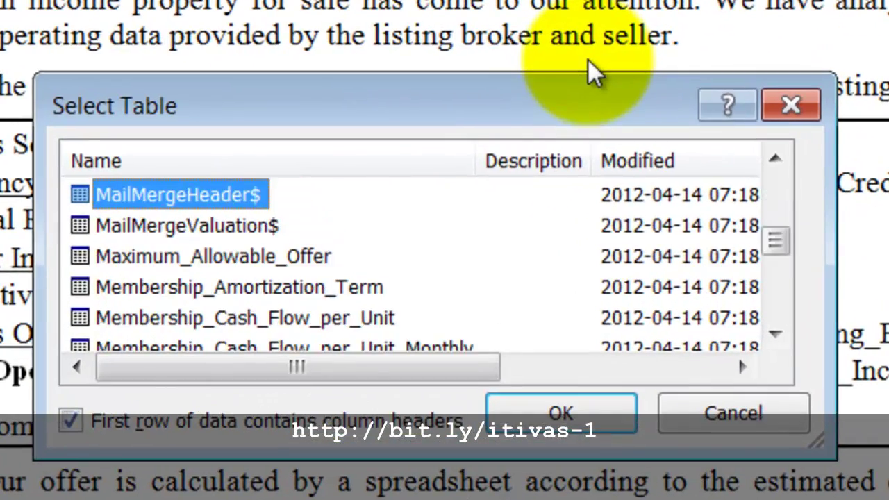
{"action": "key", "text": "Down"}
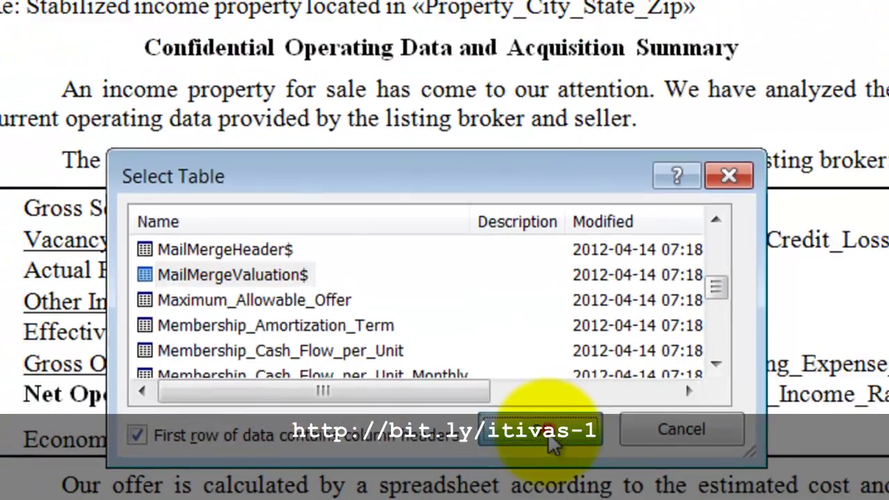
{"action": "left_click", "coordinate": [561, 413]}
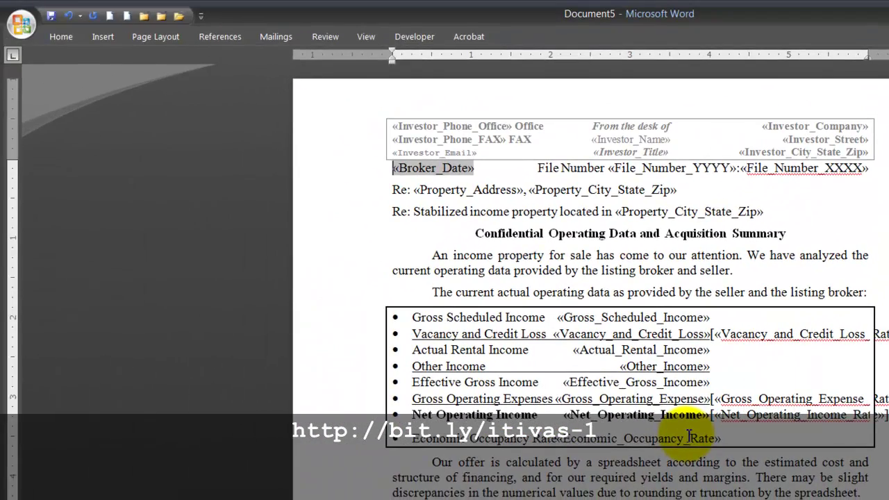
Preview the mail merge results in the common equity summary and select the stabilized income property subject line.
{"action": "key", "text": "alt+m"}
{"action": "key", "text": "p"}
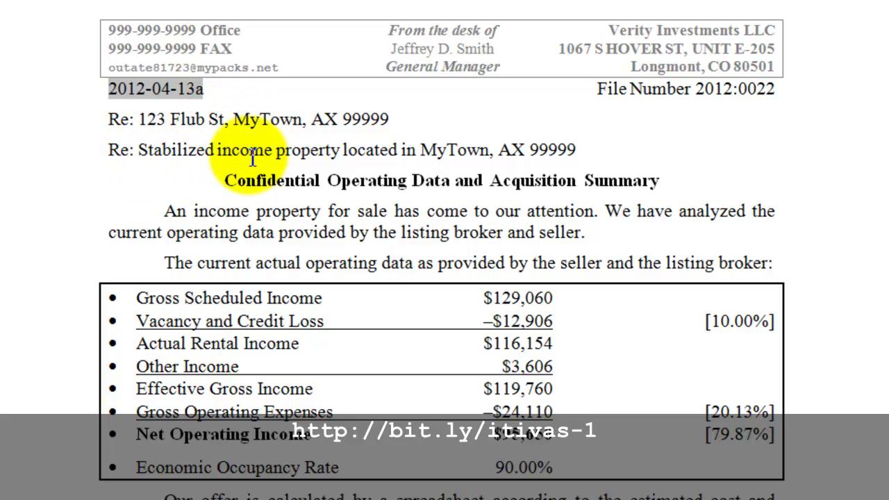
{"action": "triple_click", "coordinate": [208, 152]}
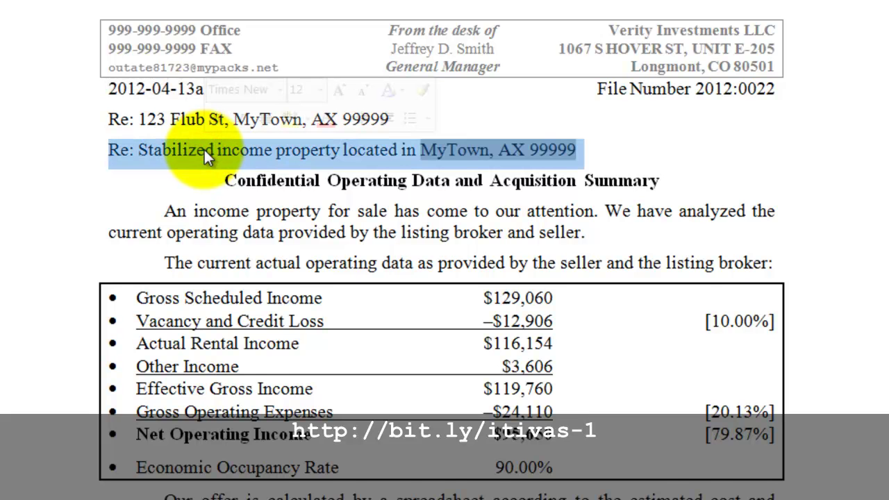